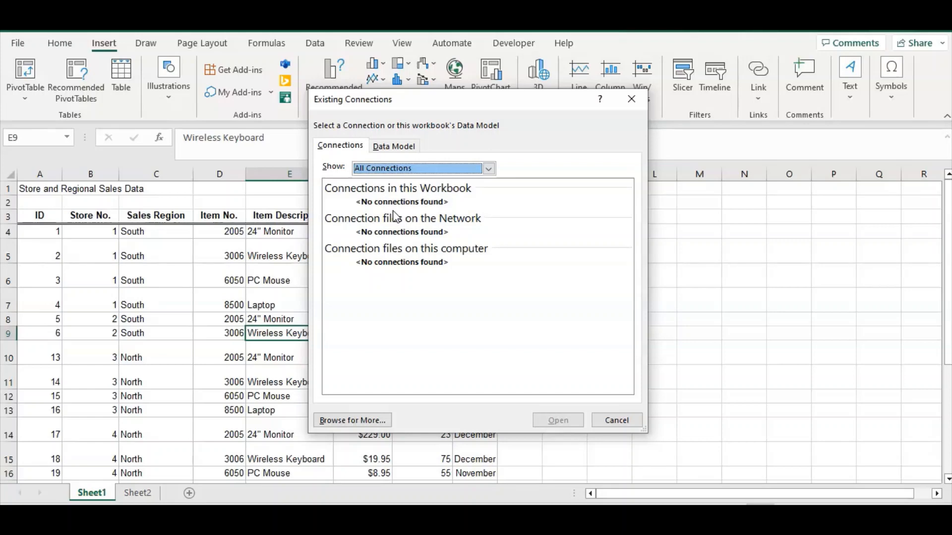
Dismiss the existing connections dialog and convert the sales data in A3:H25 on Sheet1 into a table with headers
left_click(397, 215)
left_click(617, 421)
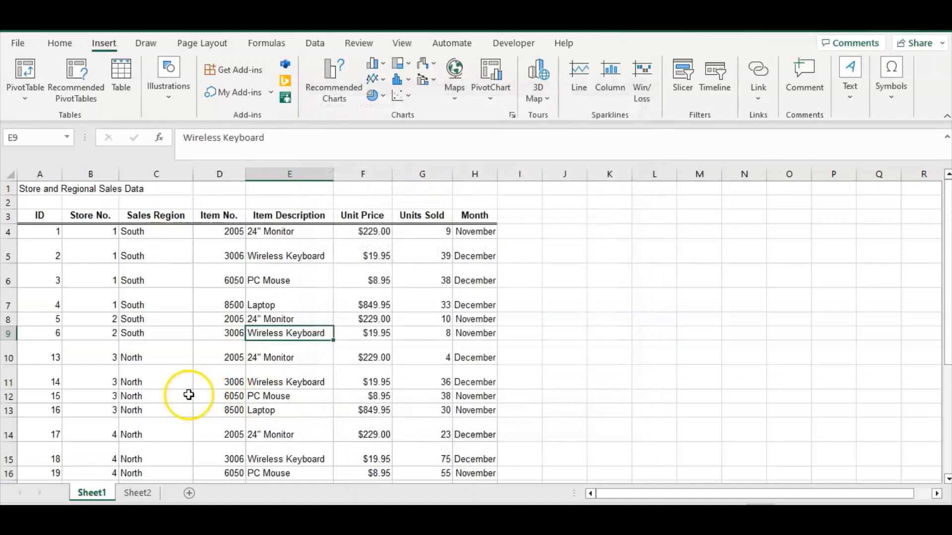
left_click(185, 358)
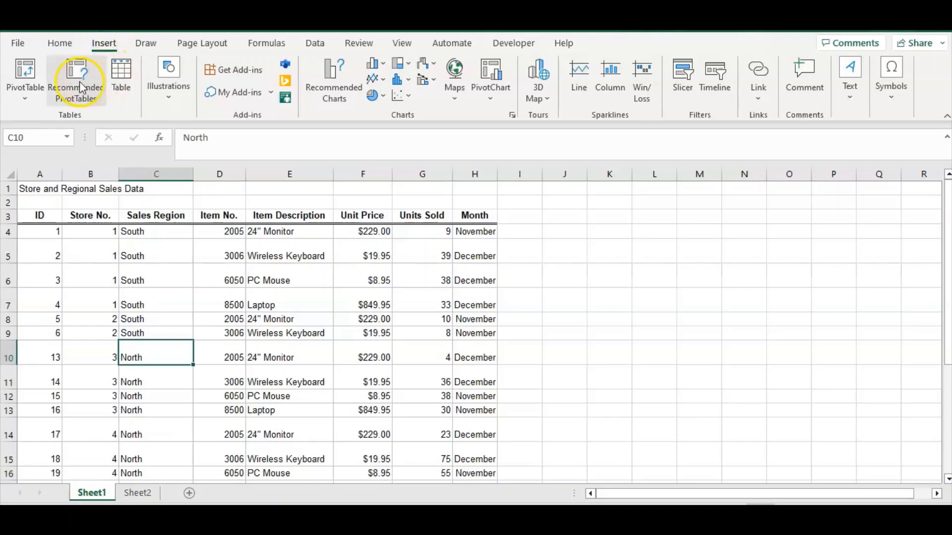
left_click(122, 79)
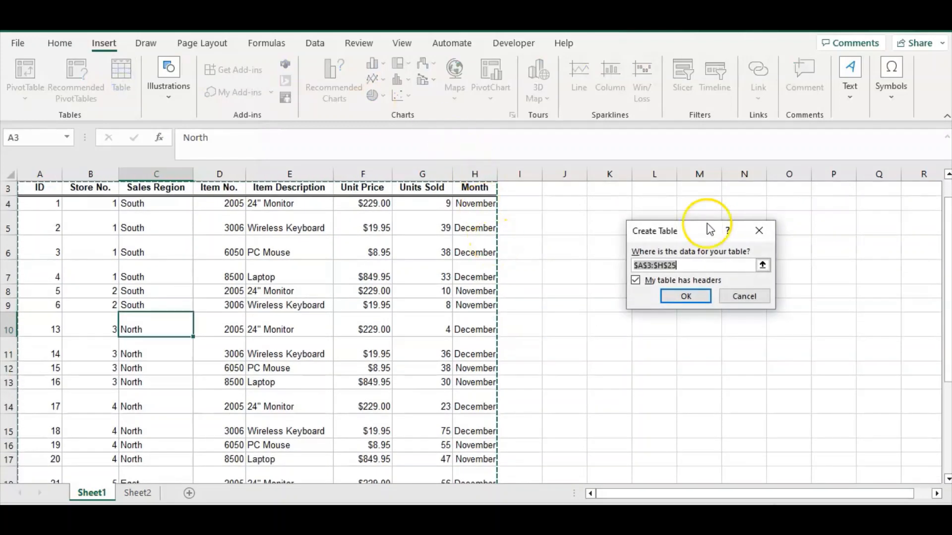
left_click(699, 299)
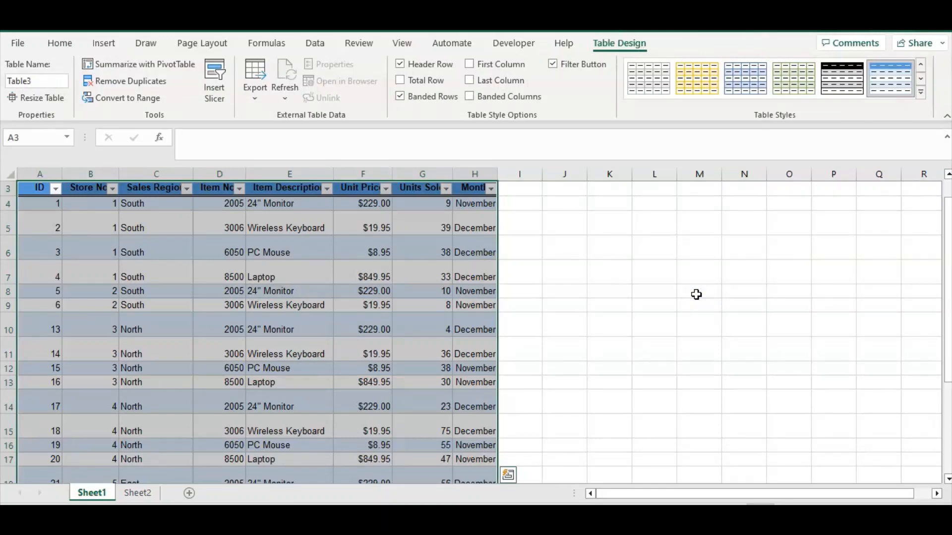
Insert a Sales Region slicer for the table and place it beside the data, clear of the Month column
left_click(228, 328)
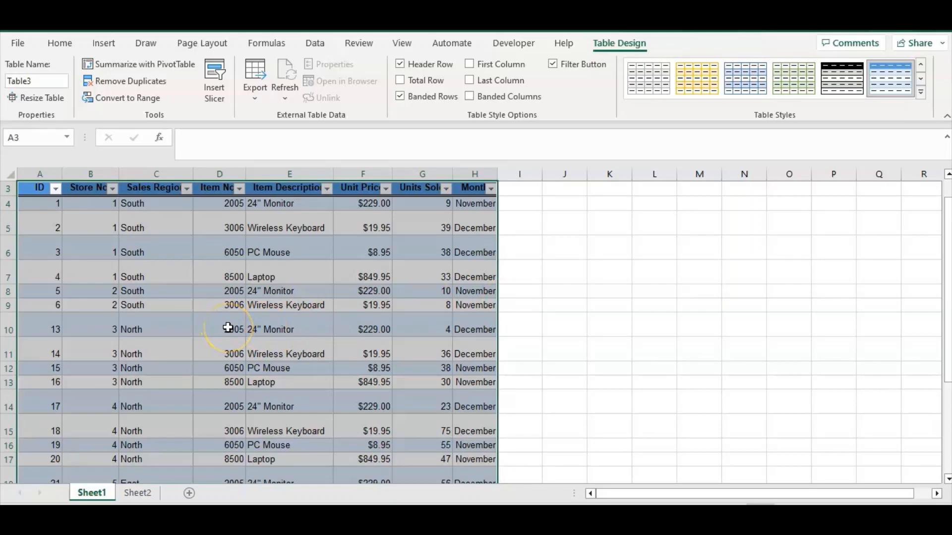
left_click(228, 327)
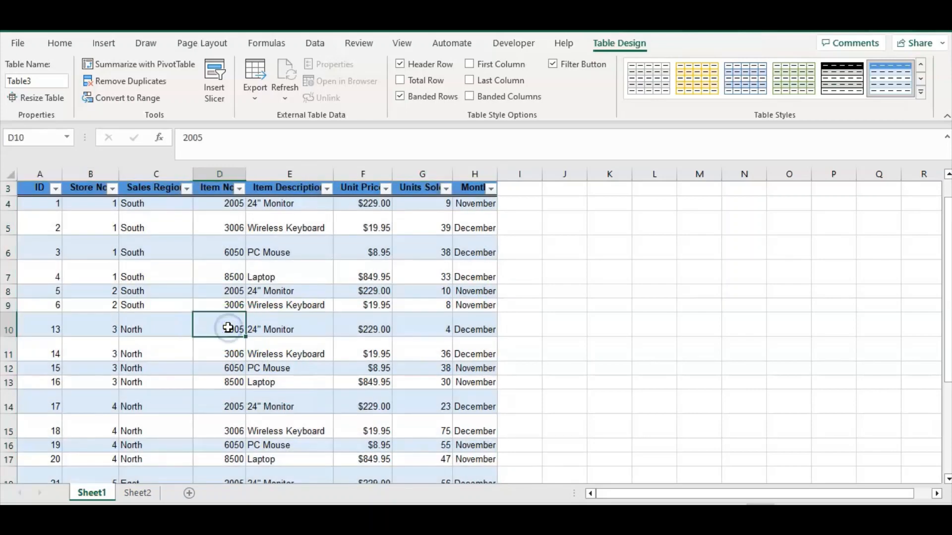
left_click(104, 44)
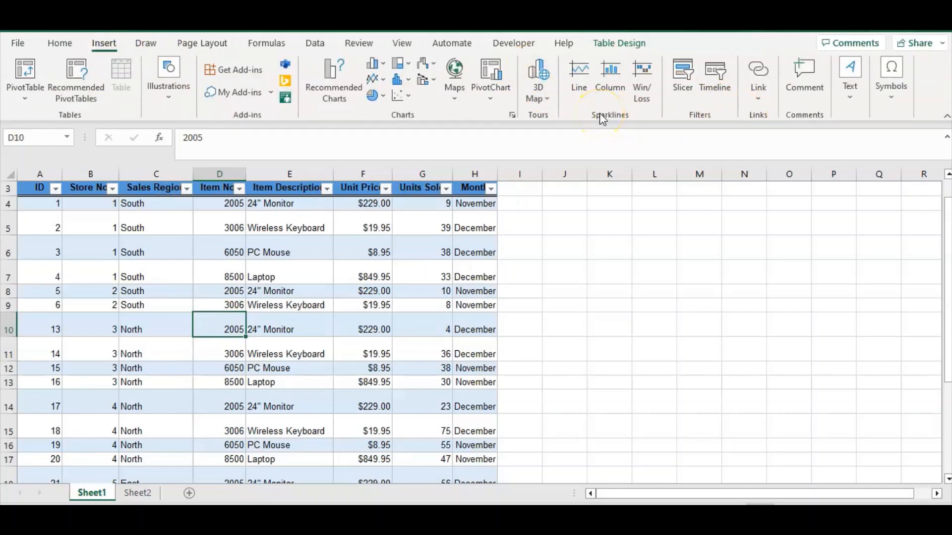
left_click(683, 82)
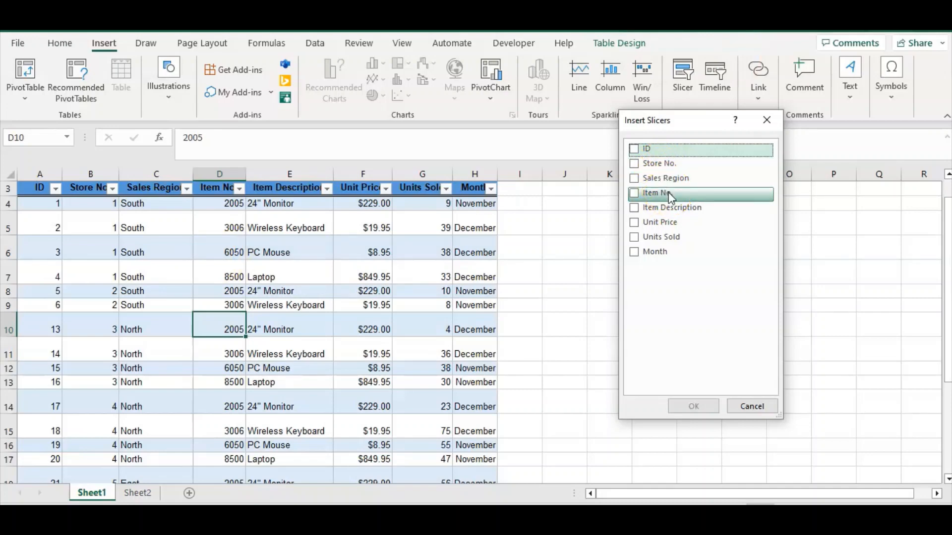
left_click(636, 182)
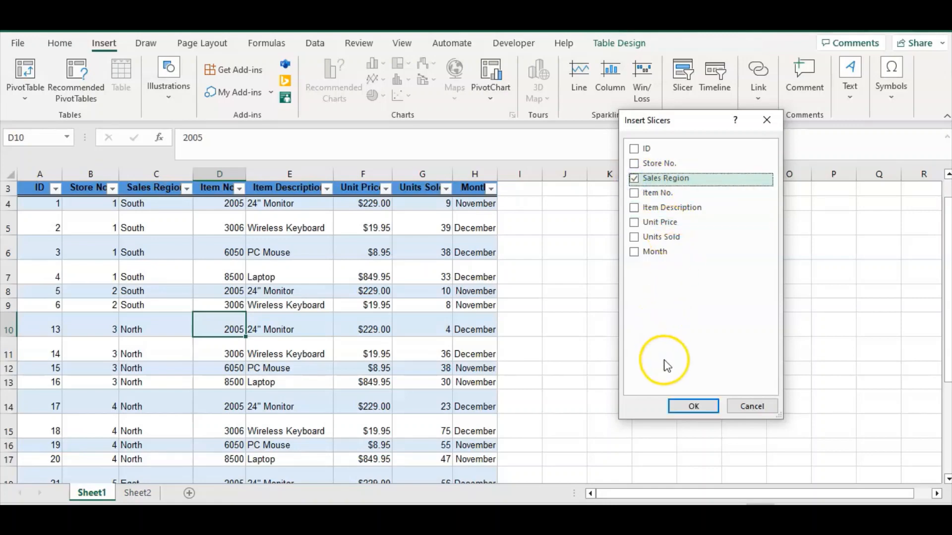
left_click(690, 405)
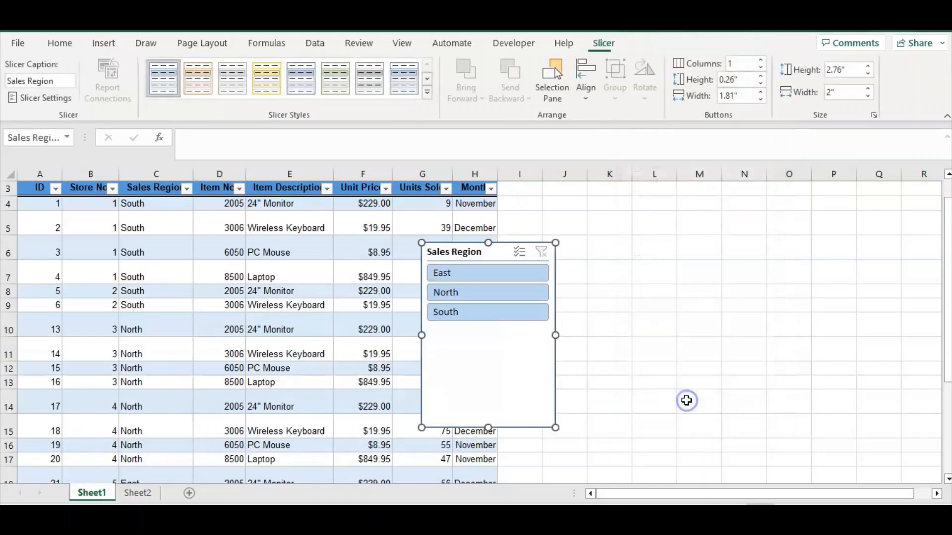
left_click_drag(446, 250, 546, 229)
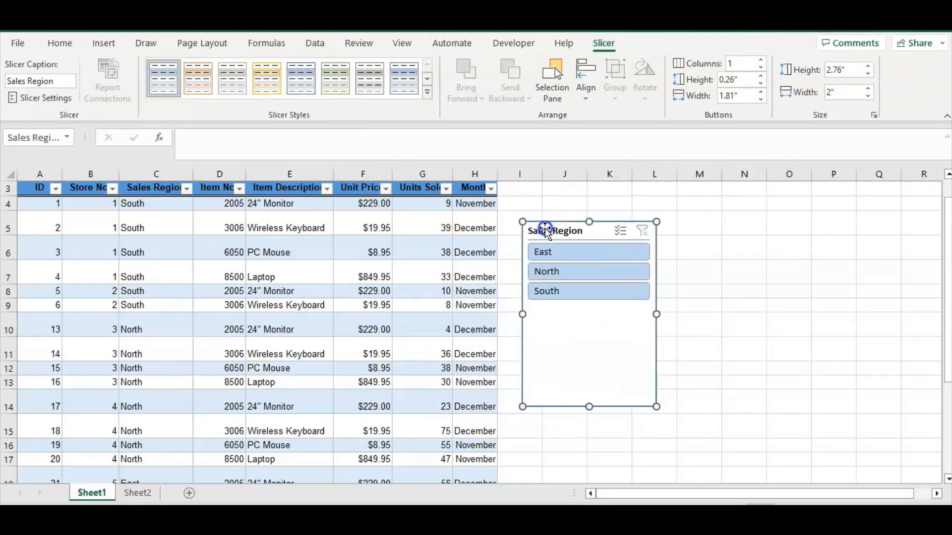
Filter the table by East, North and South in turn with the Sales Region slicer, ending with all three regions selected
left_click(552, 255)
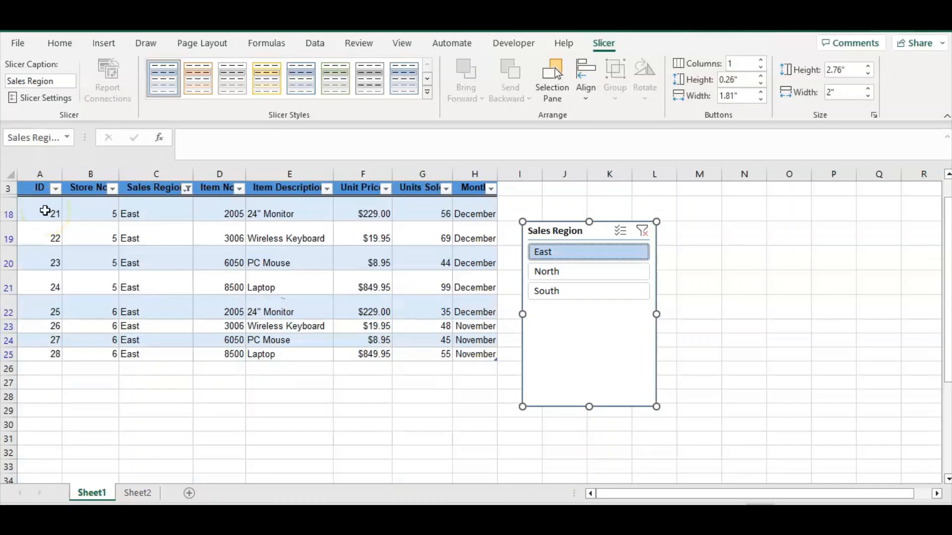
left_click(592, 276)
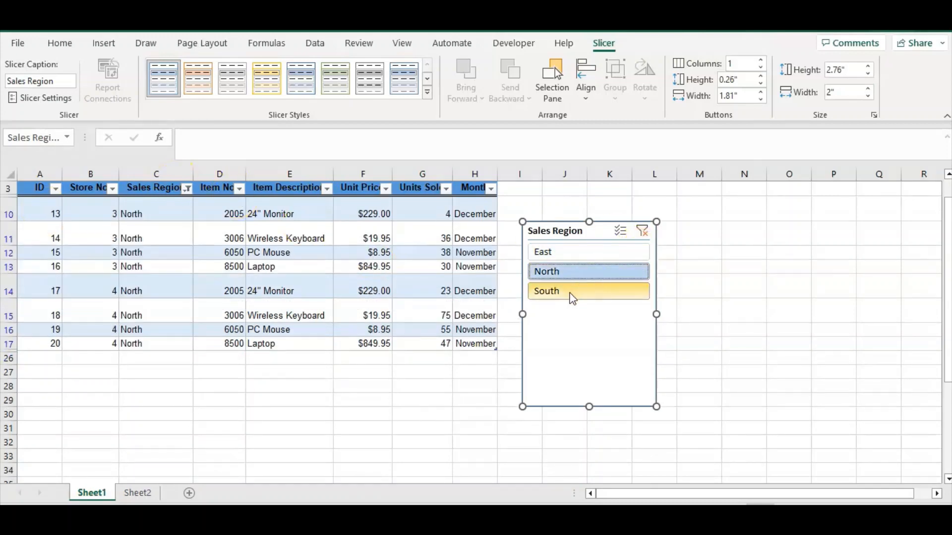
left_click(570, 292)
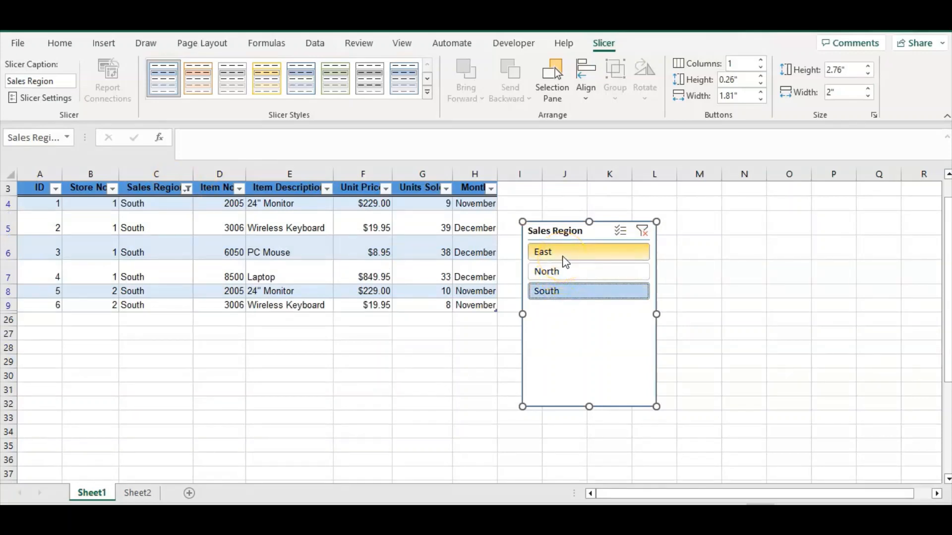
left_click(564, 255, "ctrl")
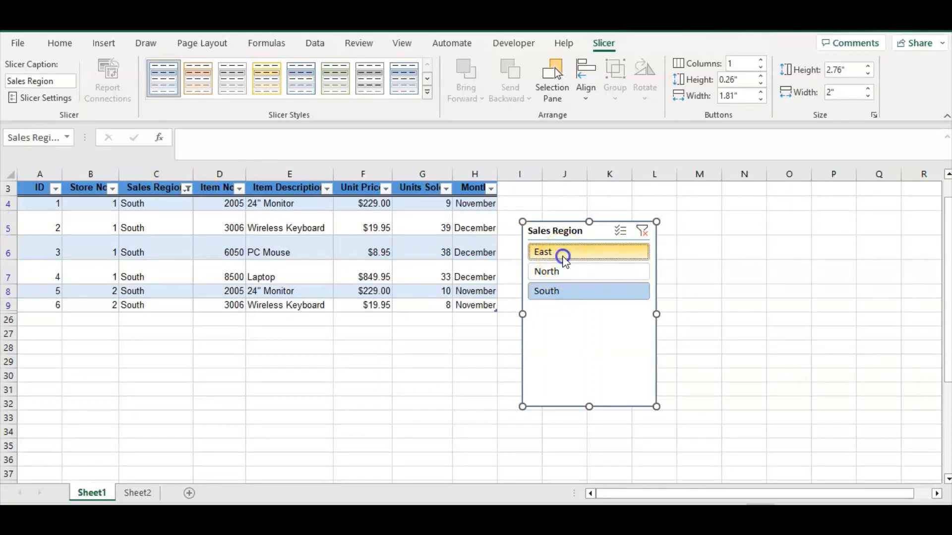
left_click(566, 271, "ctrl")
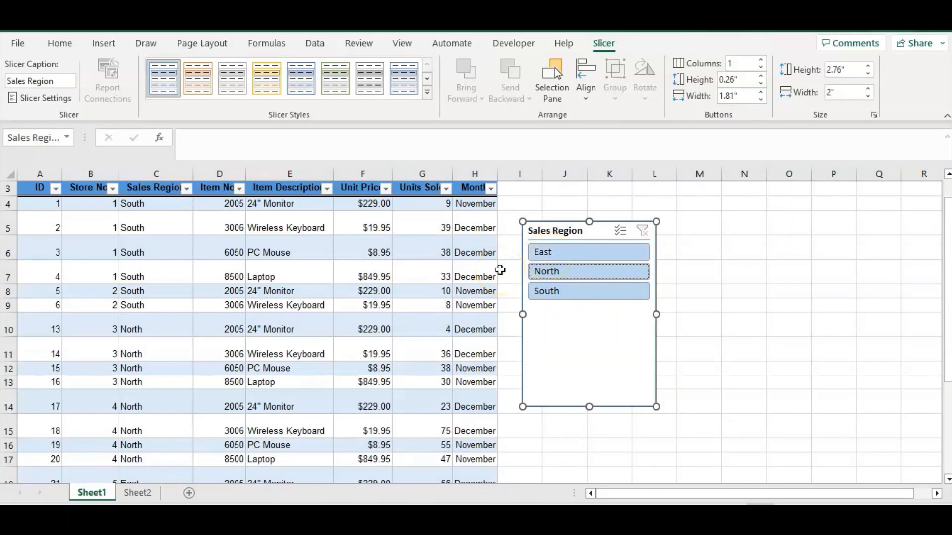
Insert a Month slicer for the table and place it next to the Sales Region slicer
left_click(116, 307)
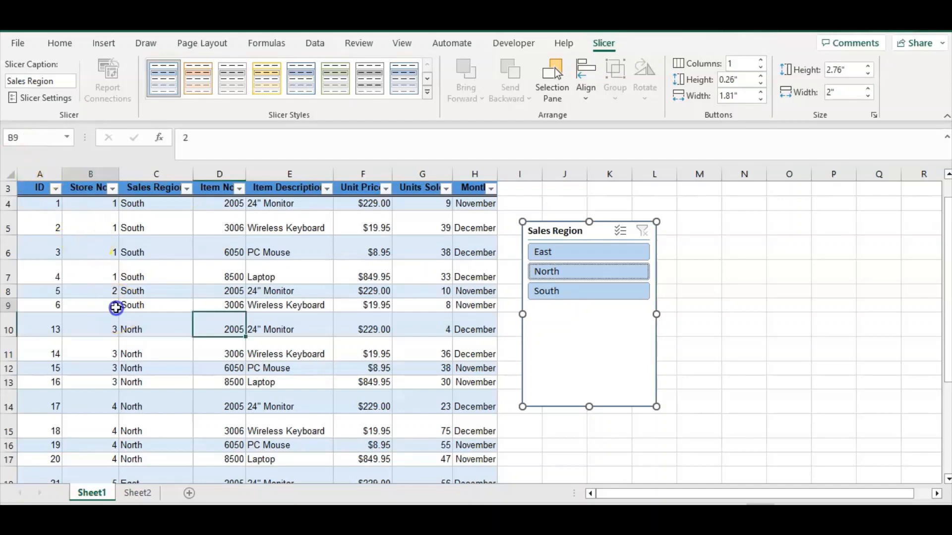
left_click(104, 43)
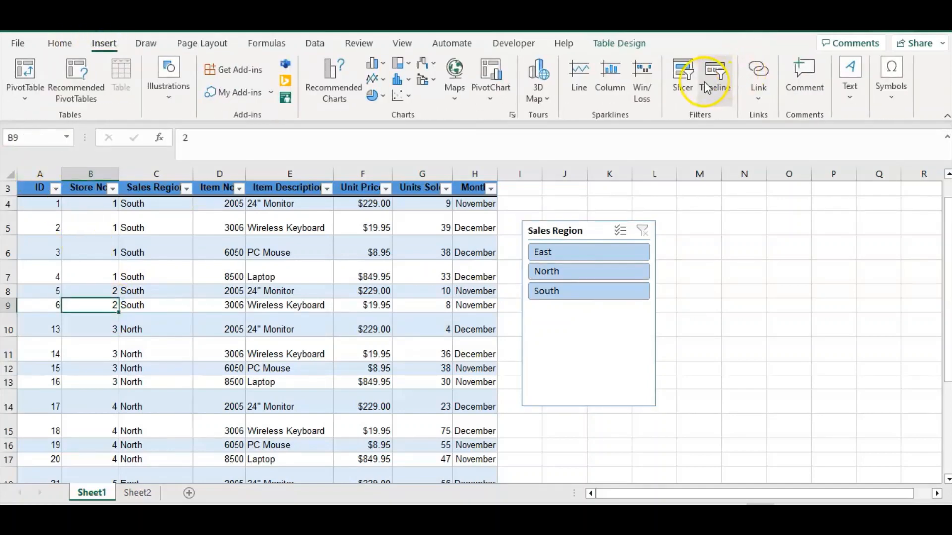
left_click(687, 79)
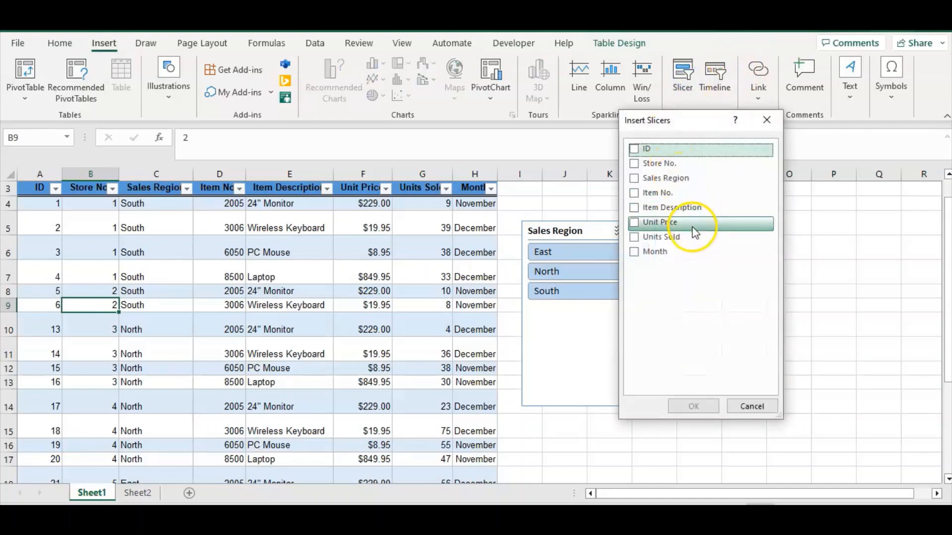
left_click(635, 253)
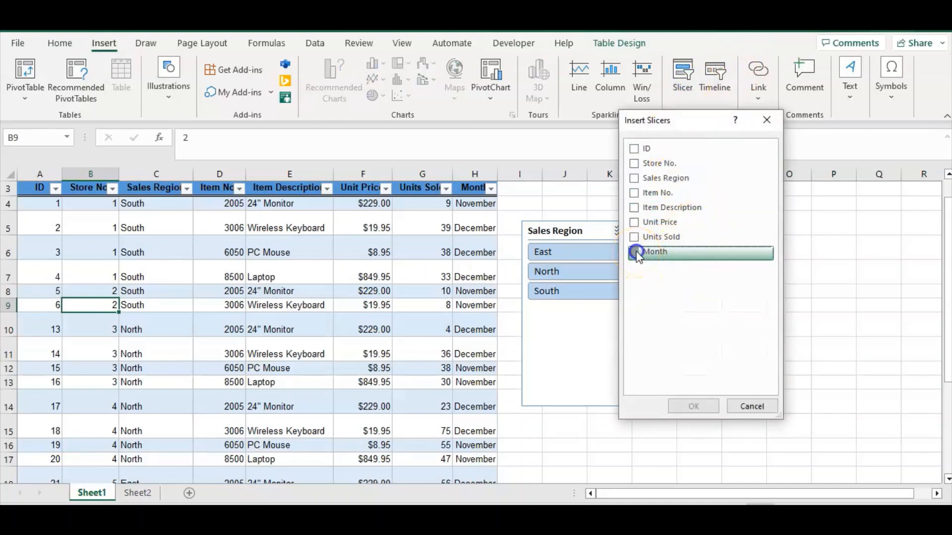
left_click(693, 406)
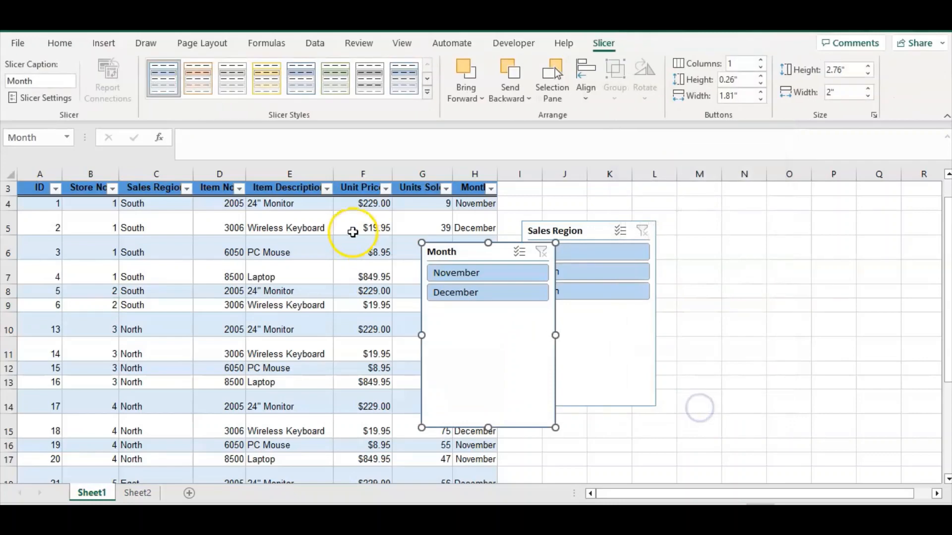
left_click_drag(449, 256, 692, 232)
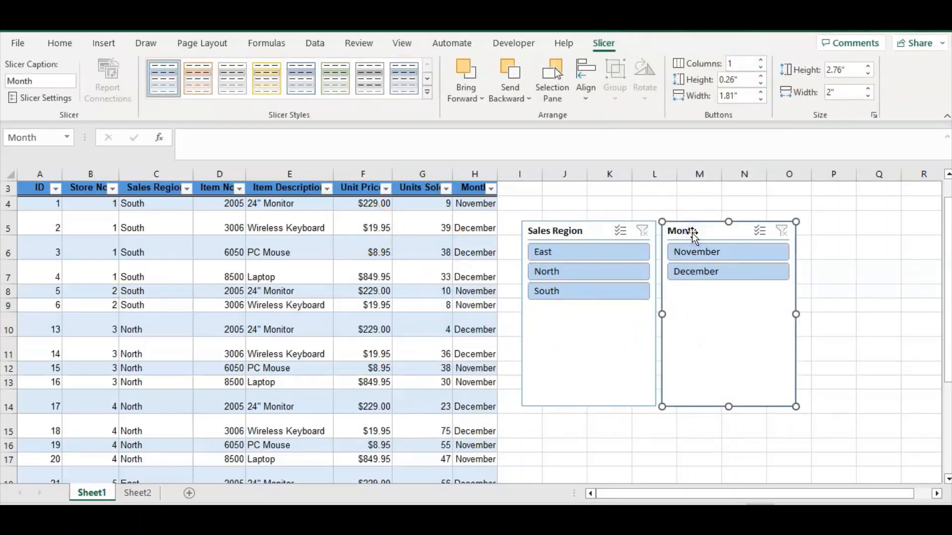
Filter the table with both slicers, first to East and November, and finally to North and December
left_click(589, 251)
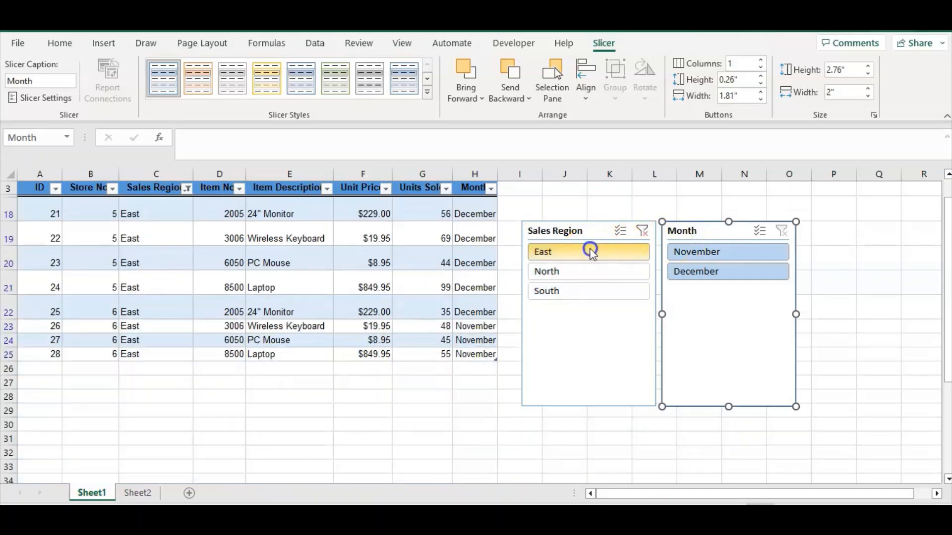
left_click(682, 251)
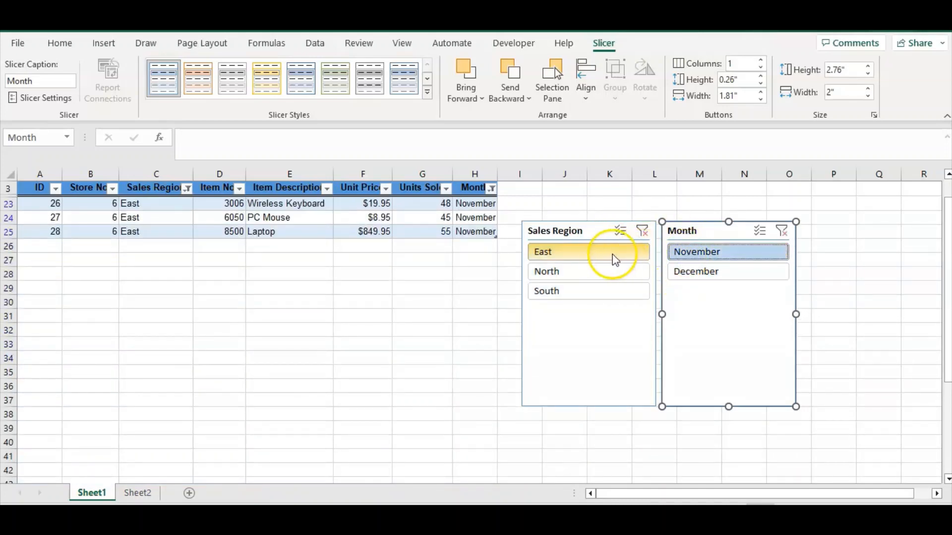
left_click(591, 271)
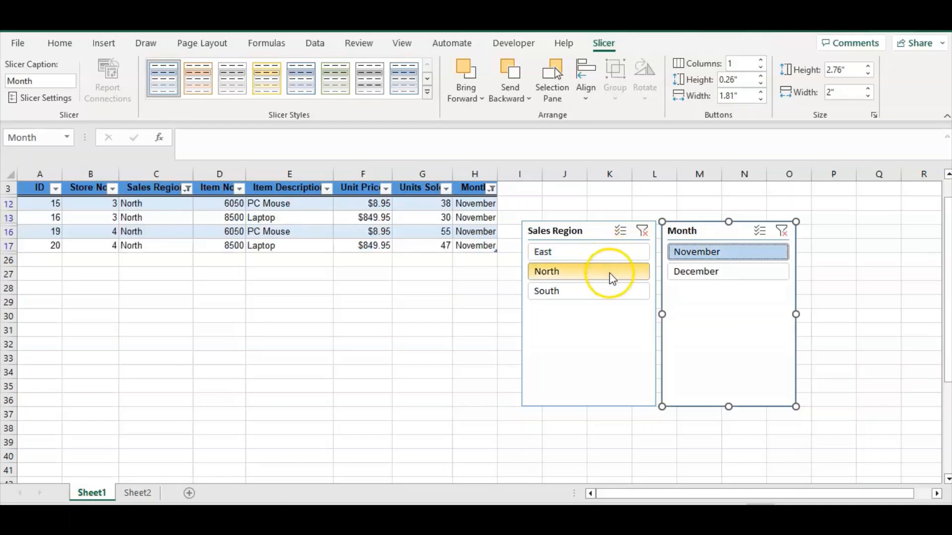
left_click(686, 272)
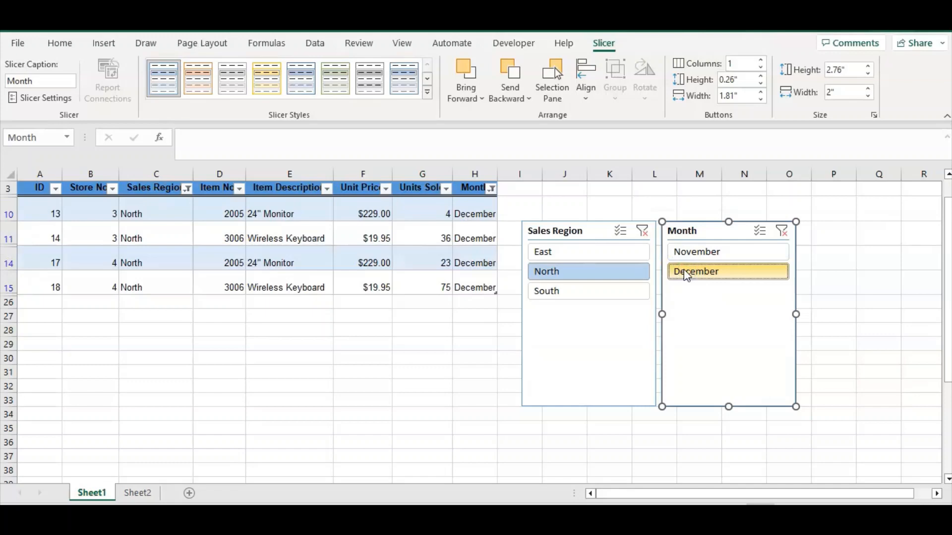
Create a PivotTable on a new worksheet from the sales table on Sheet2
left_click(142, 494)
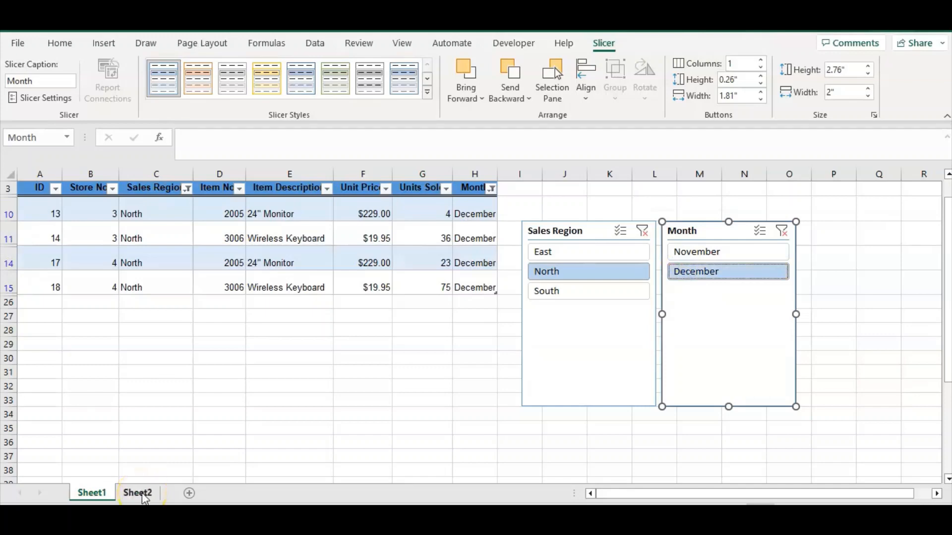
left_click(141, 494)
left_click(135, 336)
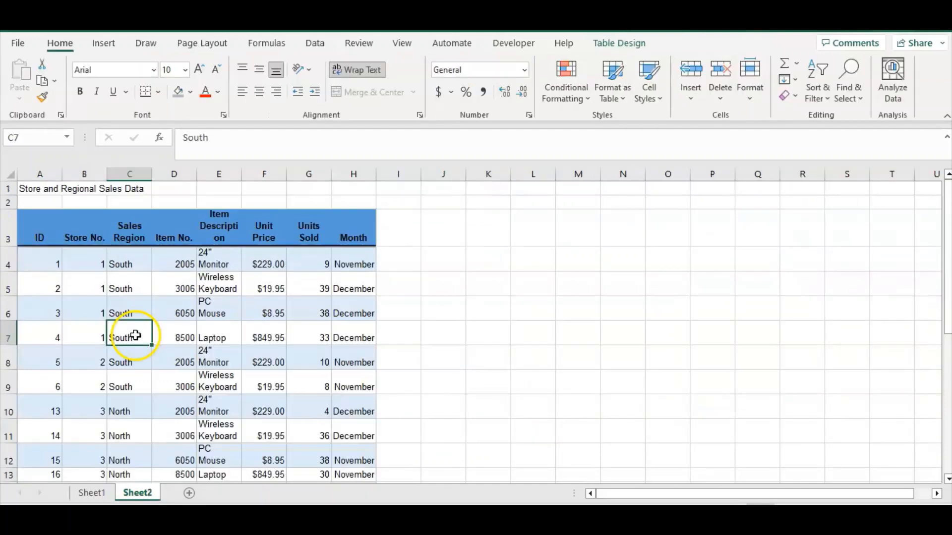
left_click(103, 43)
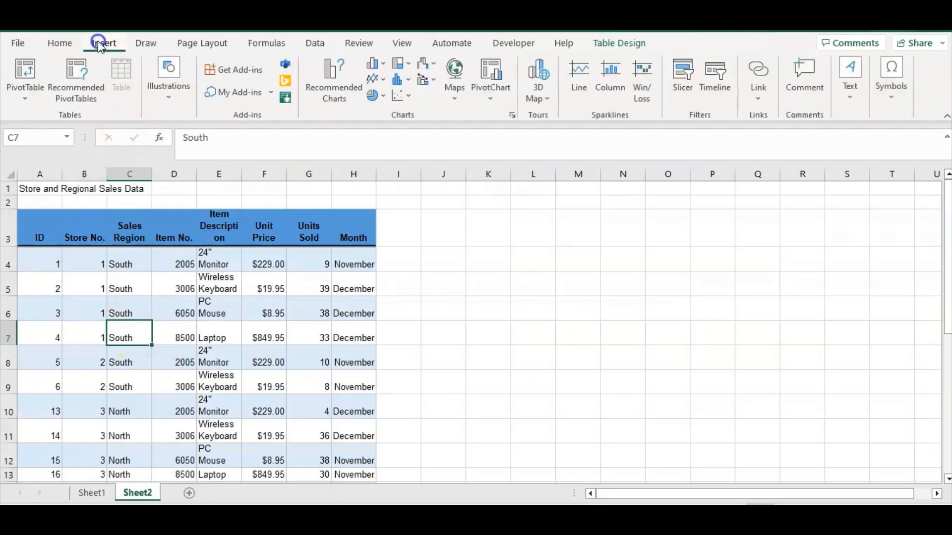
left_click(26, 72)
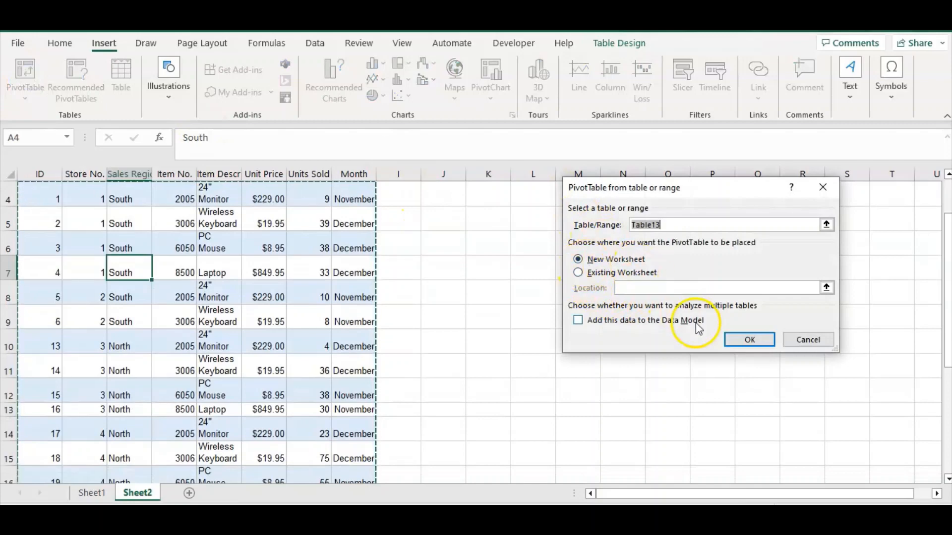
left_click(736, 341)
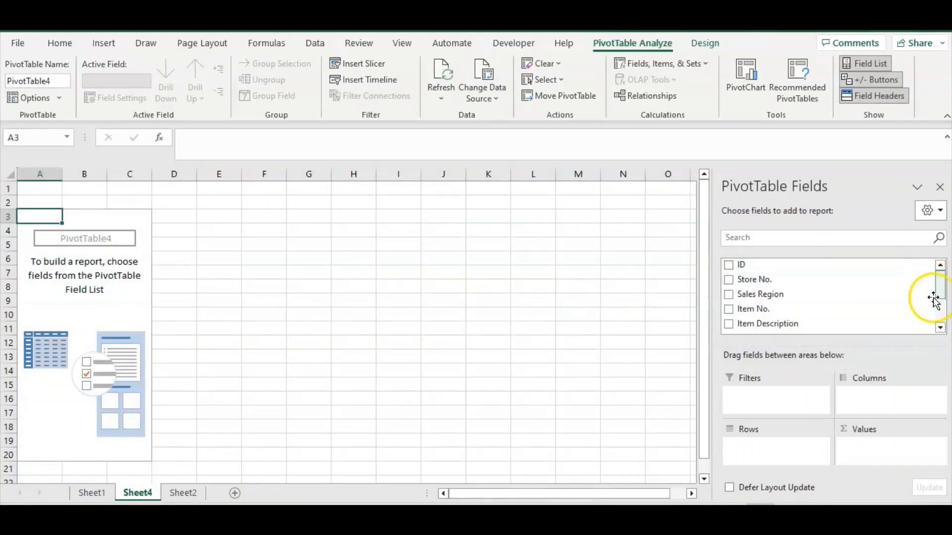
Build the PivotTable with Item Description as rows and the sum of Units Sold as values, and select its Wireless Keyboard label
left_click_drag(939, 290, 944, 310)
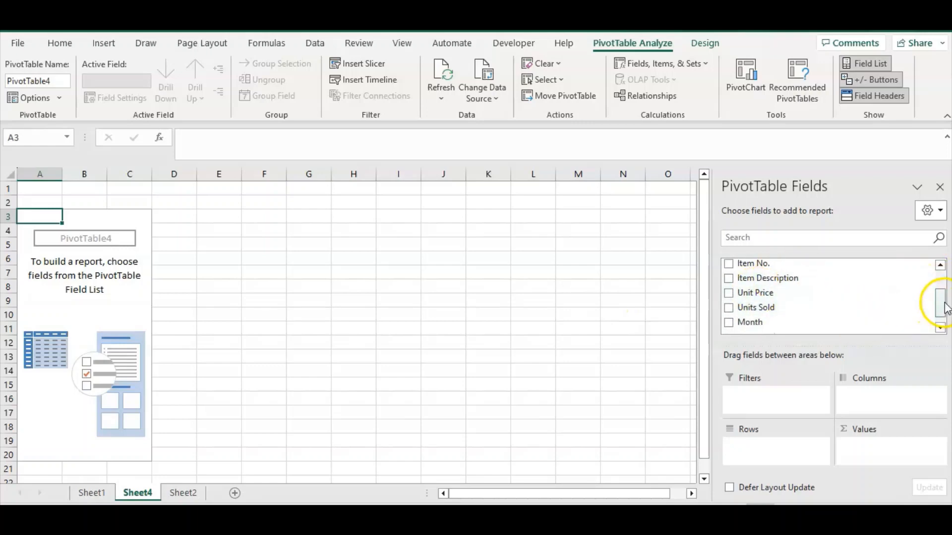
left_click(727, 284)
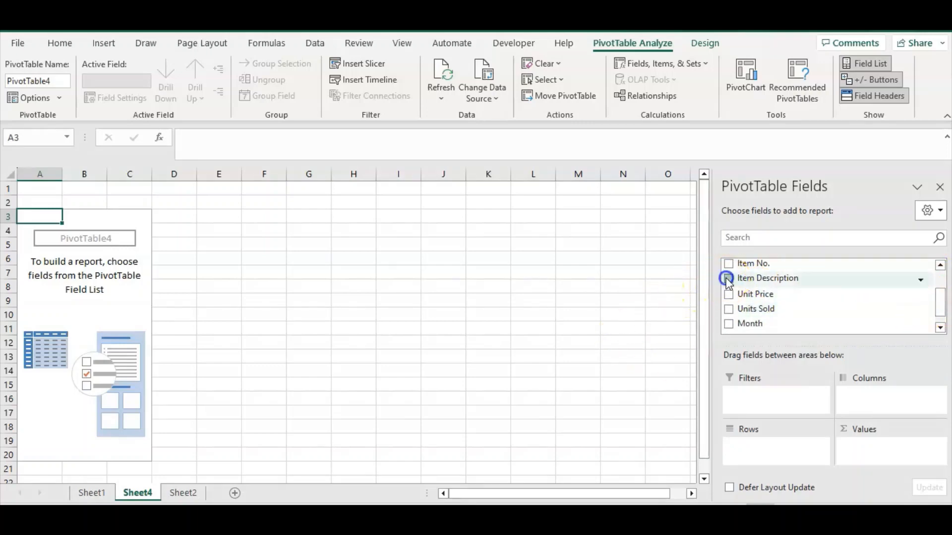
left_click_drag(729, 299, 843, 452)
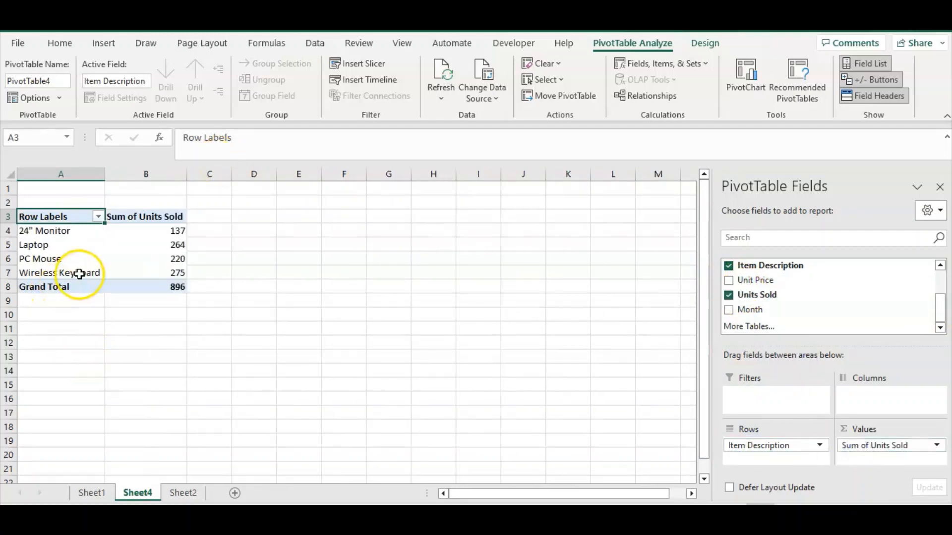
left_click(82, 273)
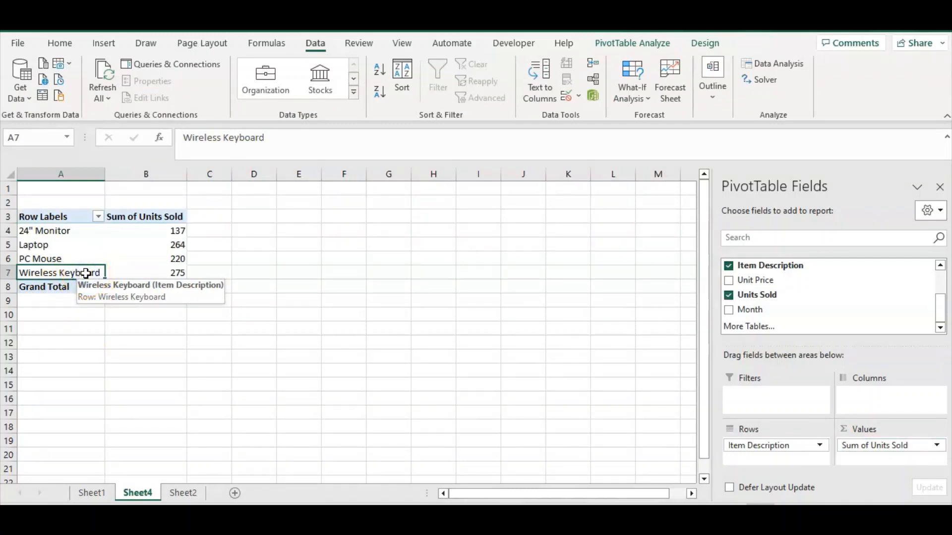
Insert a Sales Region slicer for the PivotTable
left_click(104, 44)
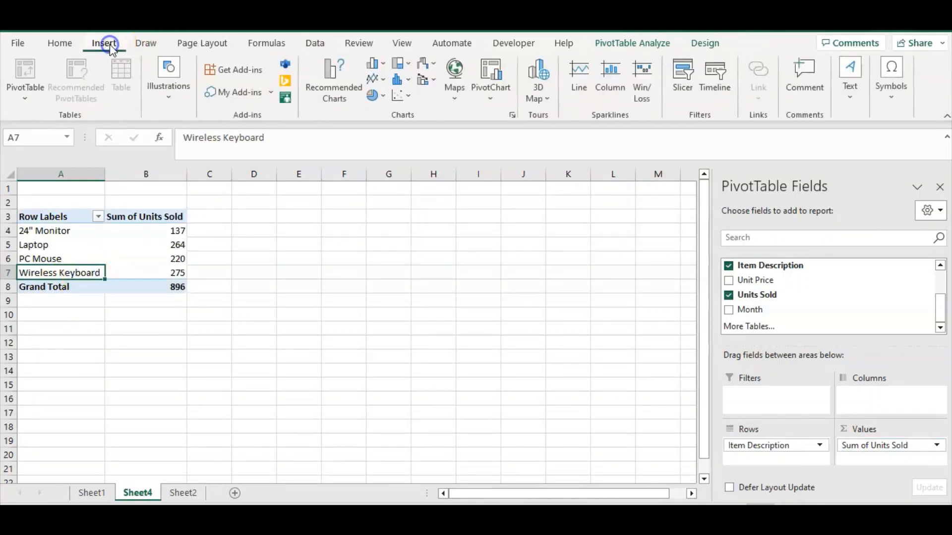
left_click(678, 89)
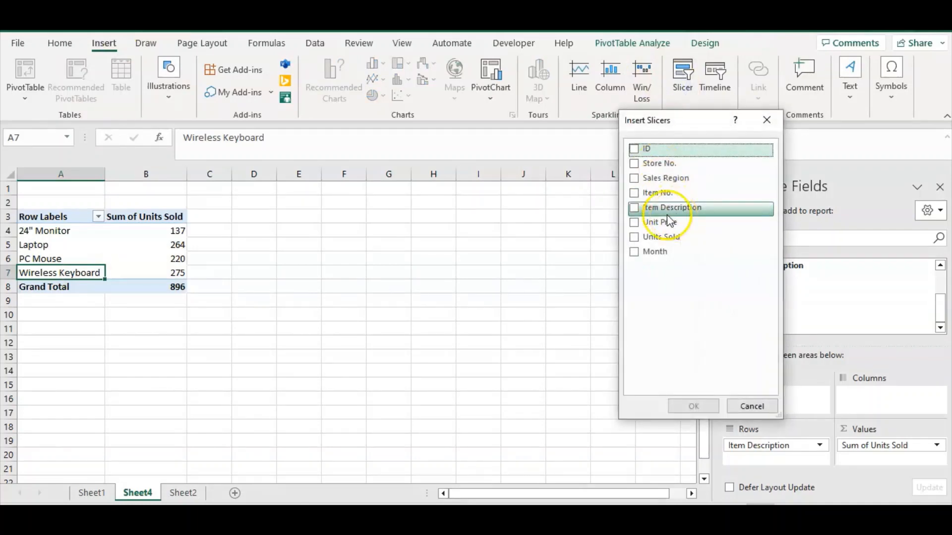
left_click(633, 177)
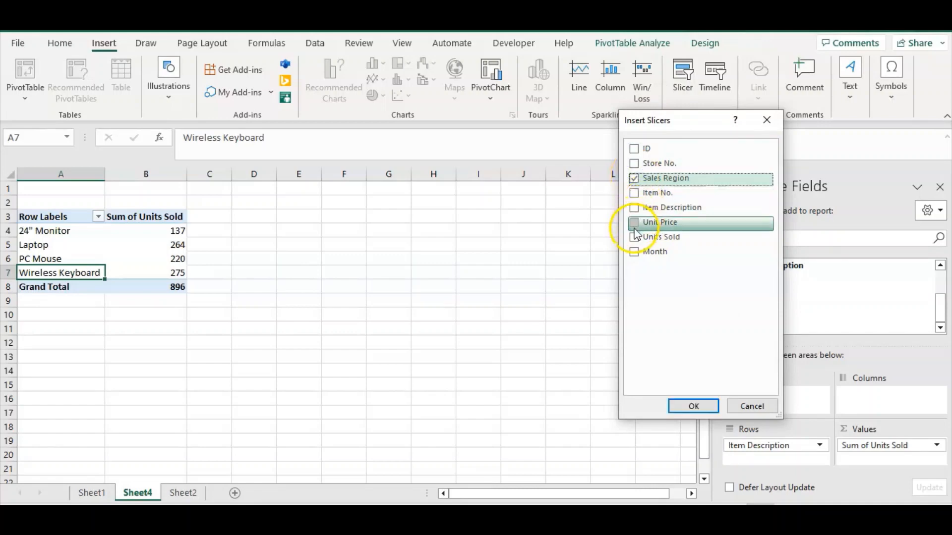
left_click(692, 405)
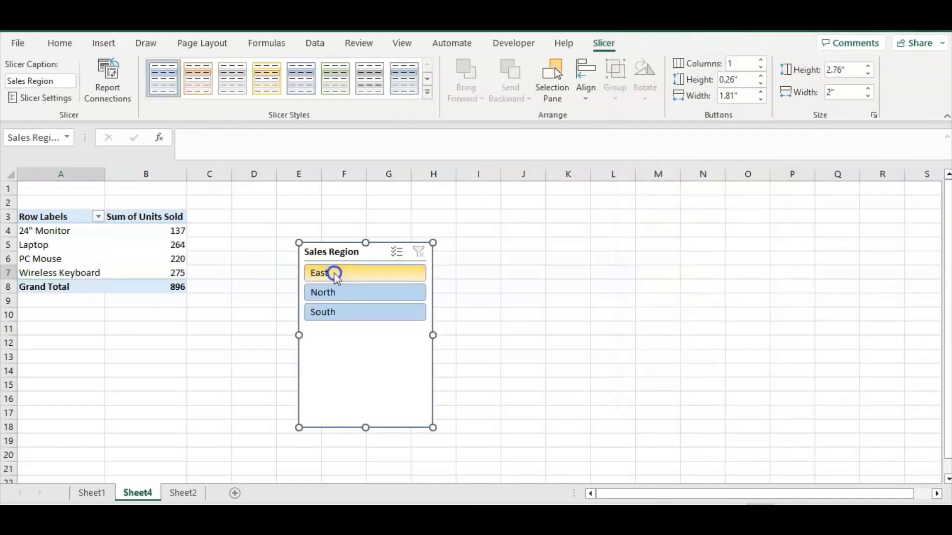
Filter the PivotTable with the Sales Region slicer to East, North, and finally South
left_click(335, 274)
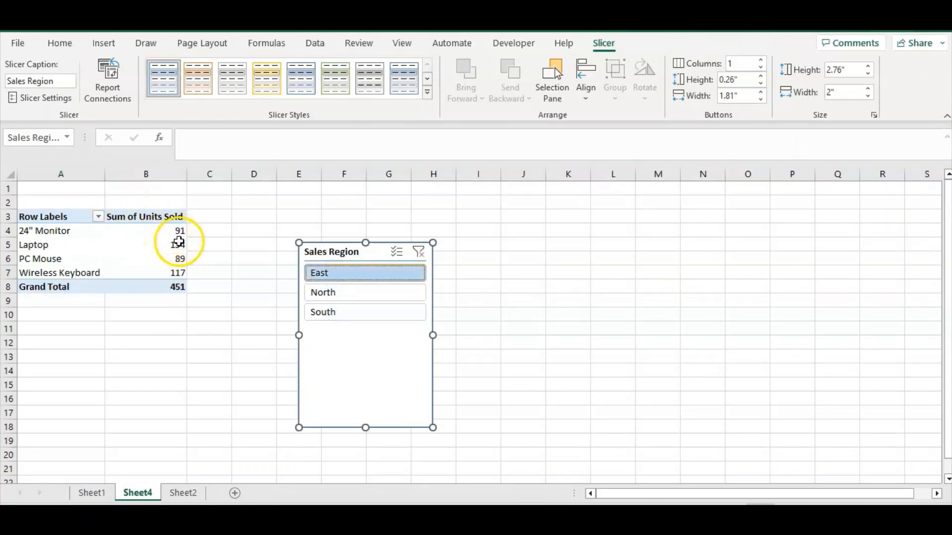
mouse_move(180, 274)
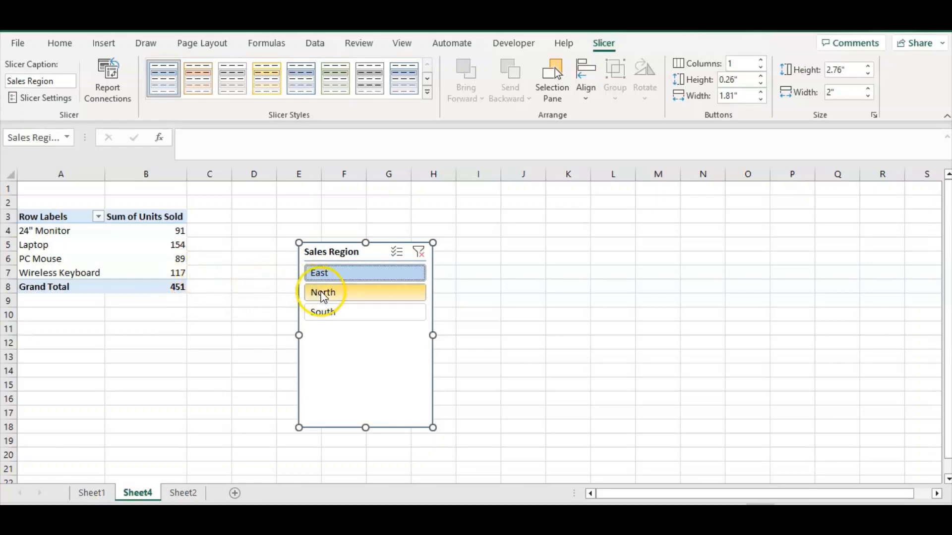
left_click(322, 293)
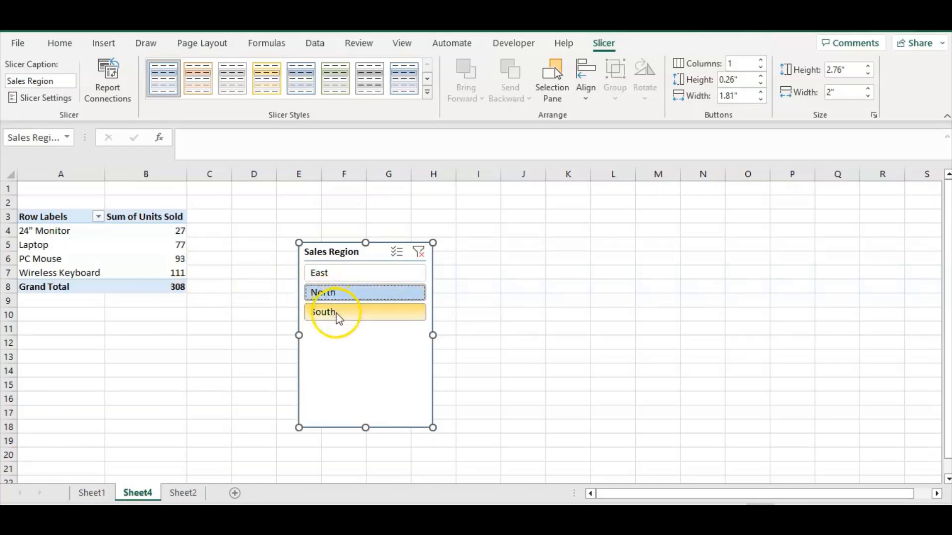
left_click(323, 316)
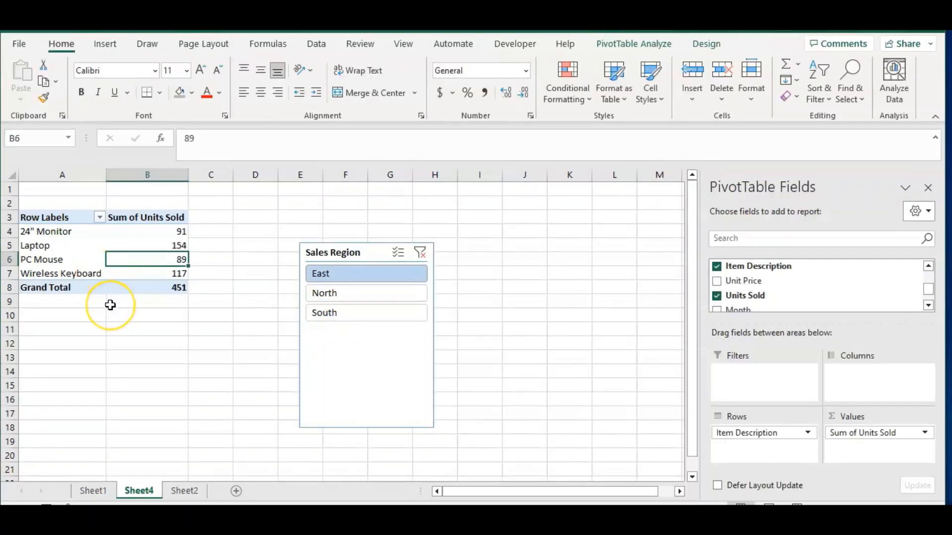
Insert a column PivotChart based on the PivotTable of units sold by item description
left_click(67, 261)
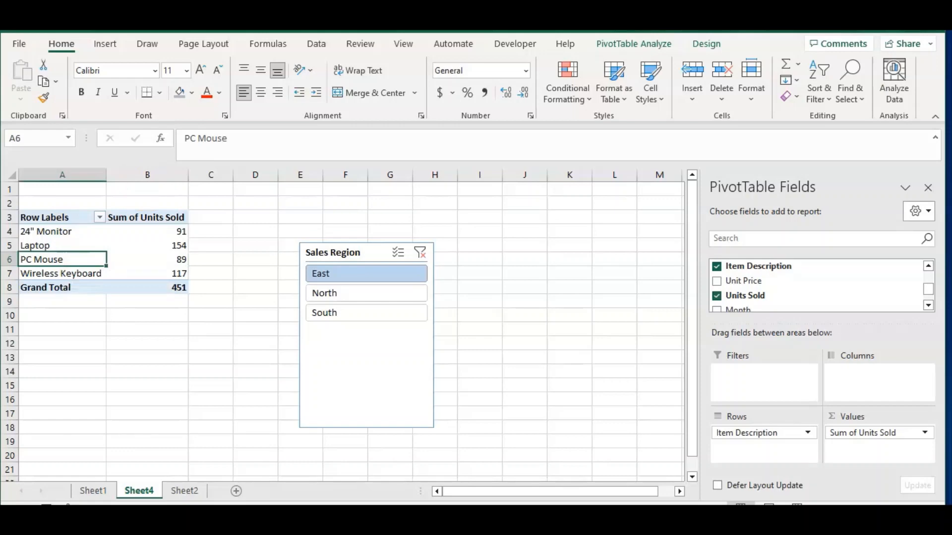
left_click(632, 46)
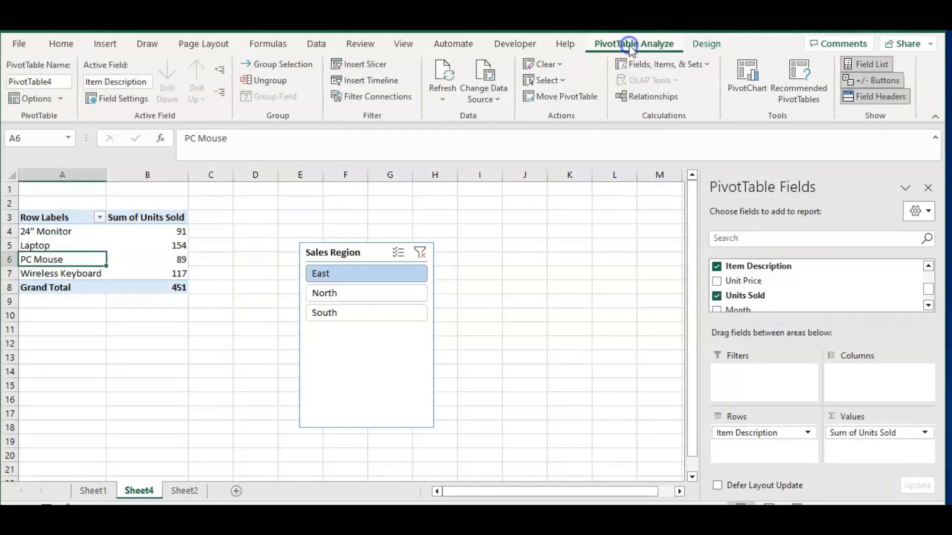
left_click(780, 88)
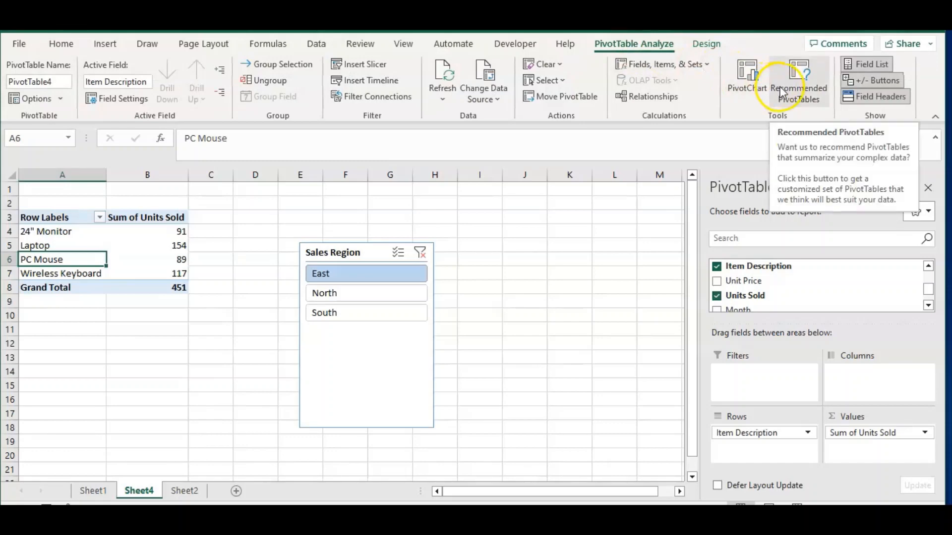
left_click(746, 84)
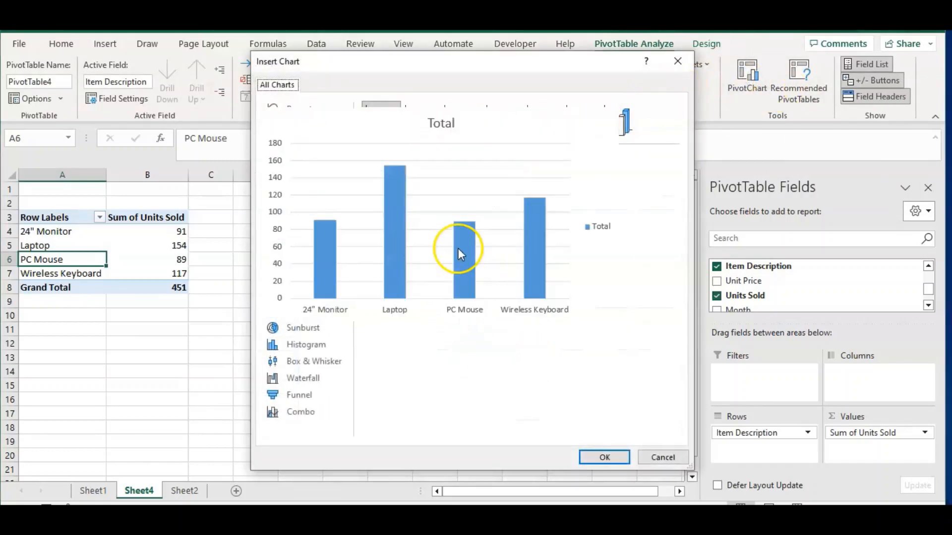
left_click(601, 454)
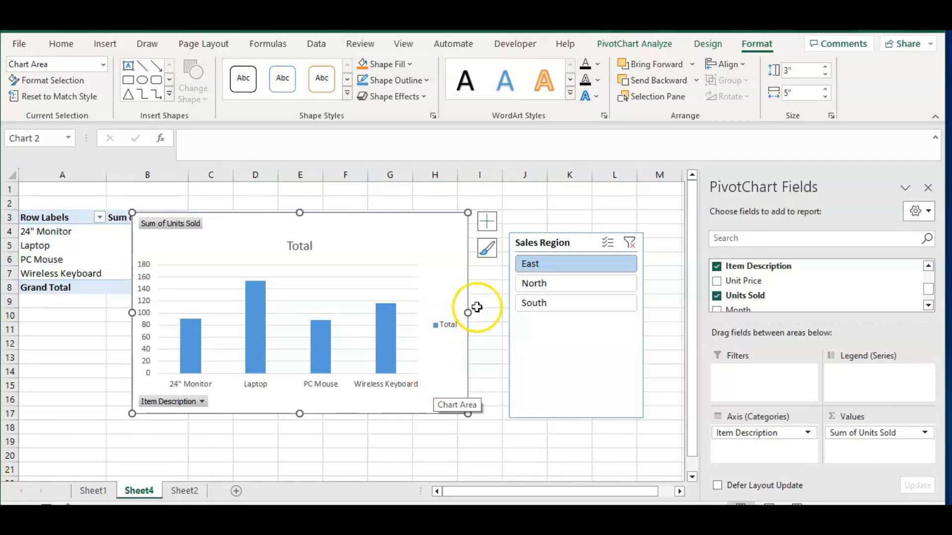
Filter the PivotChart with the Sales Region slicer, first to North and finally to South
left_click(534, 291)
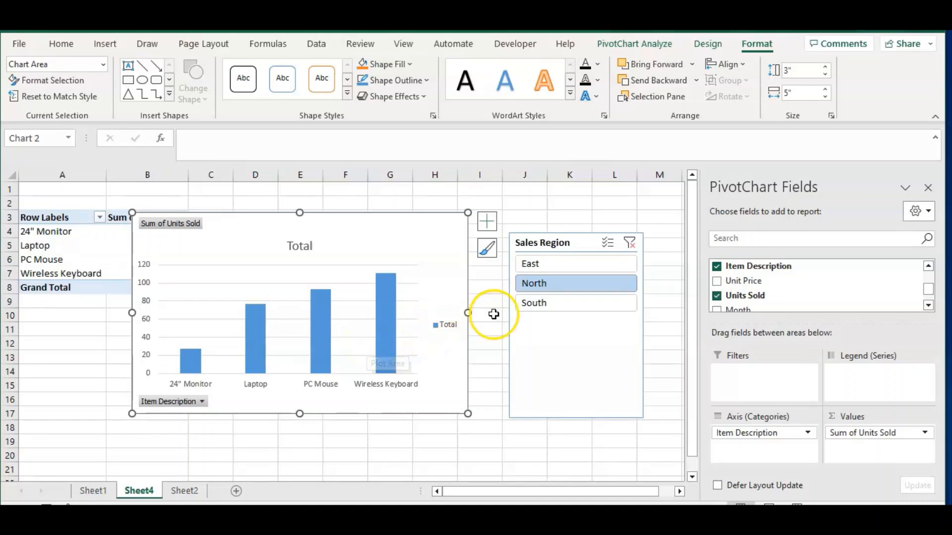
left_click(527, 305)
left_click(327, 313)
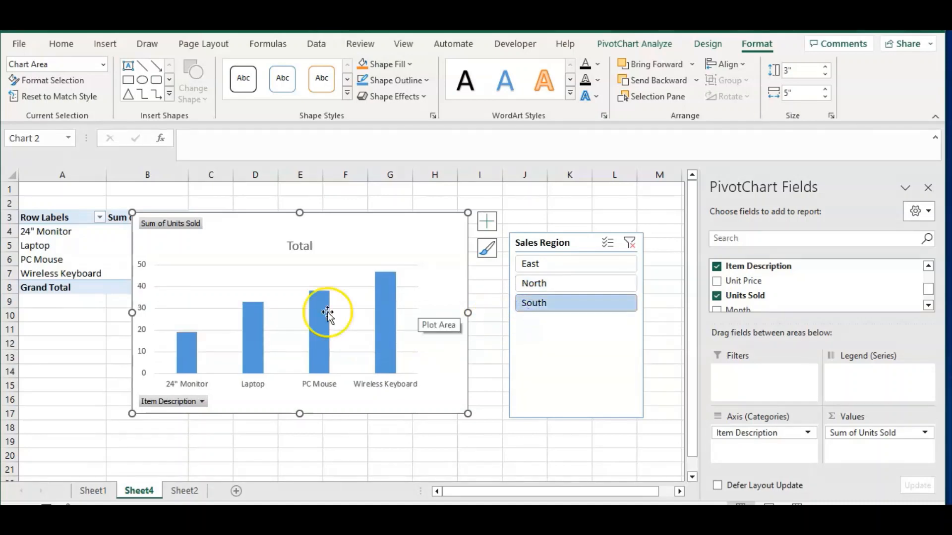